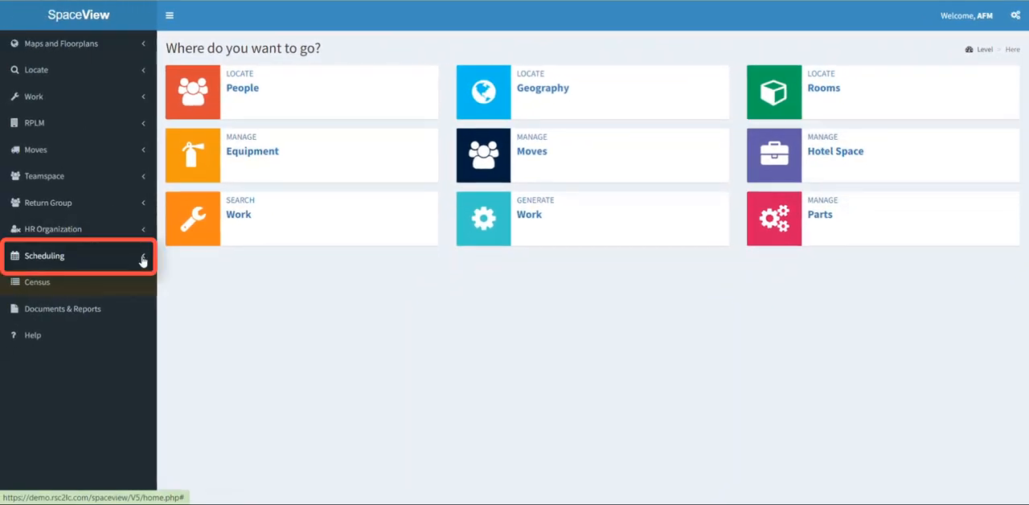
Open hotel space scheduling and set the reservation start date to 06/20/2022.
click(133, 259)
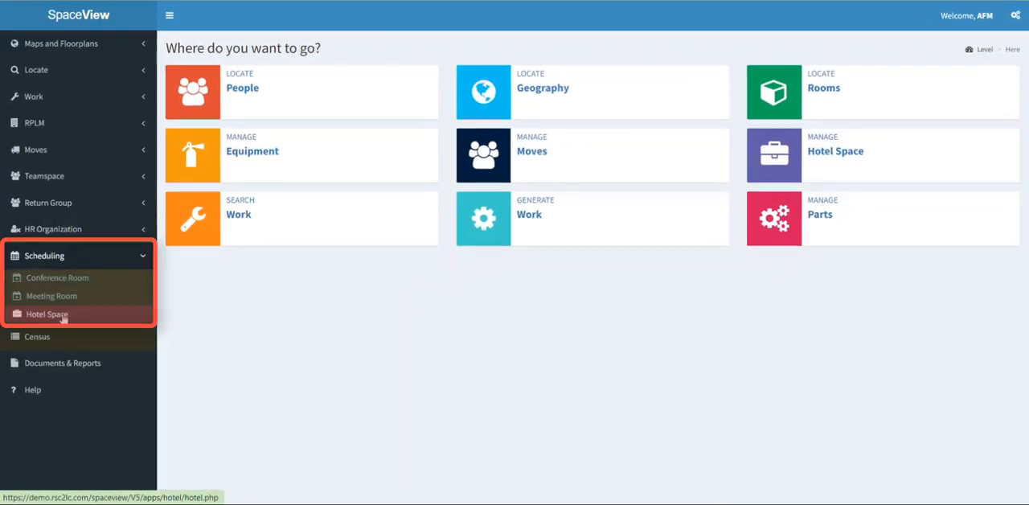
click(62, 316)
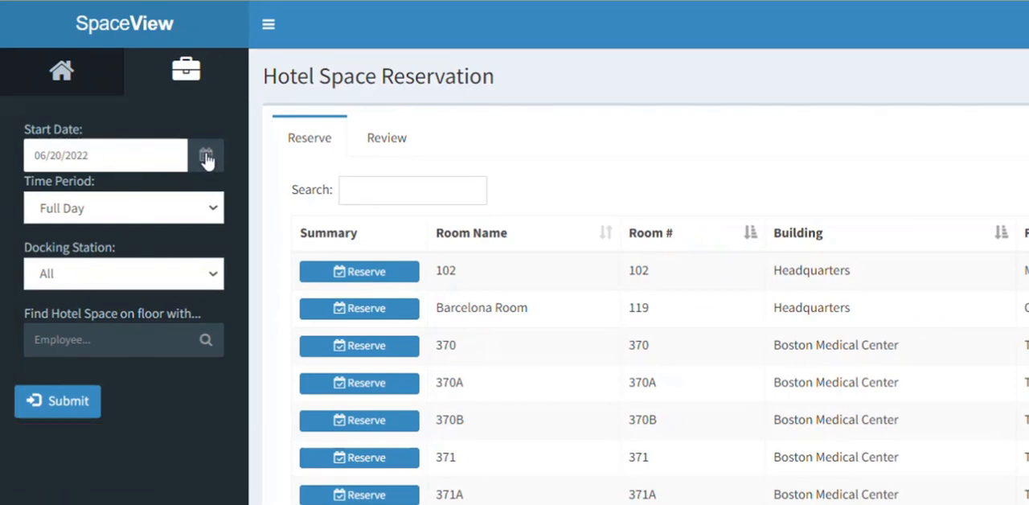
click(147, 156)
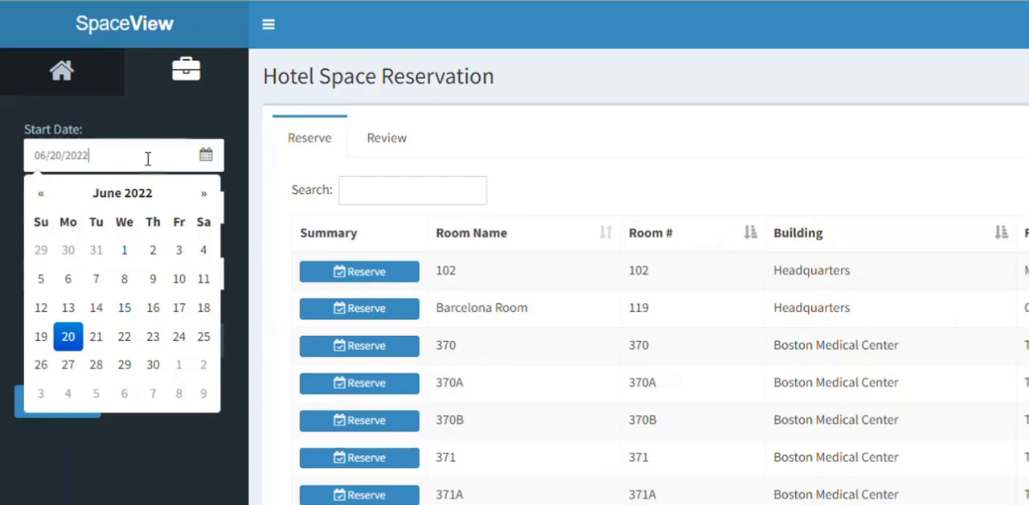
click(68, 338)
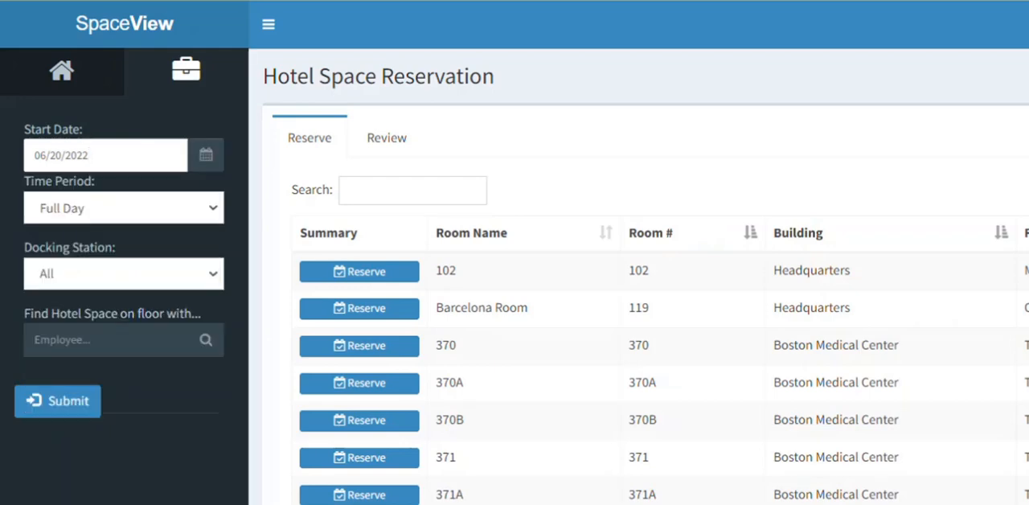
Check the time period and docking station options, keep Full Day and All, and submit the hotel space criteria.
click(119, 218)
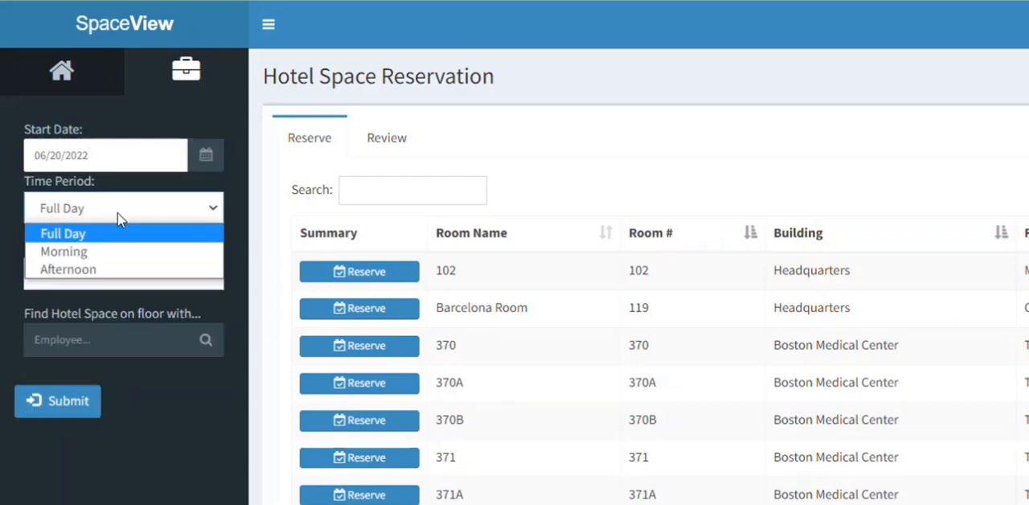
click(151, 460)
click(116, 278)
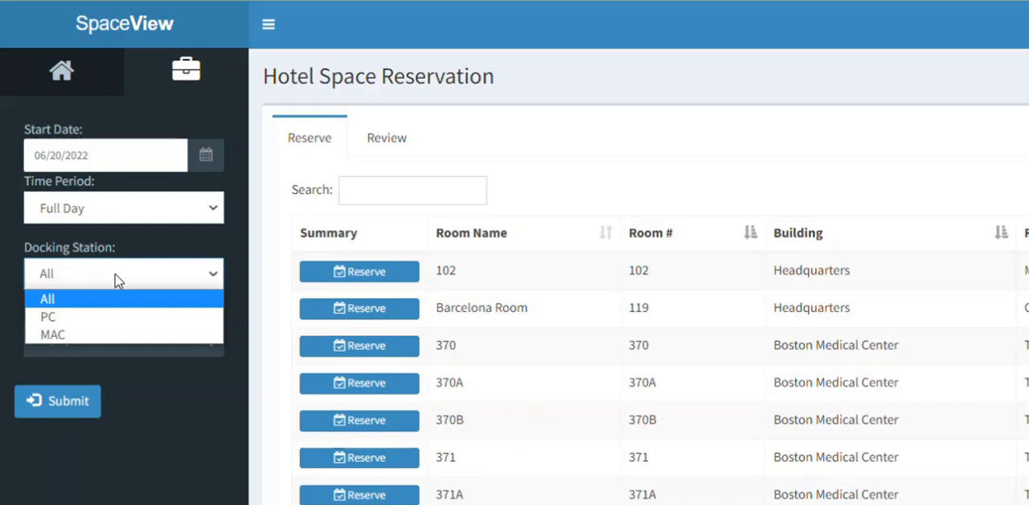
click(120, 276)
click(72, 344)
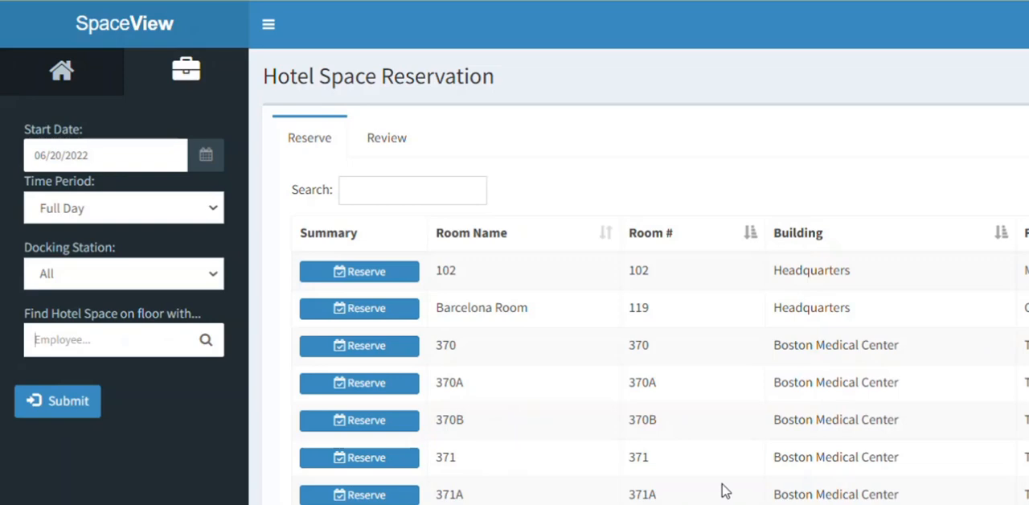
click(66, 415)
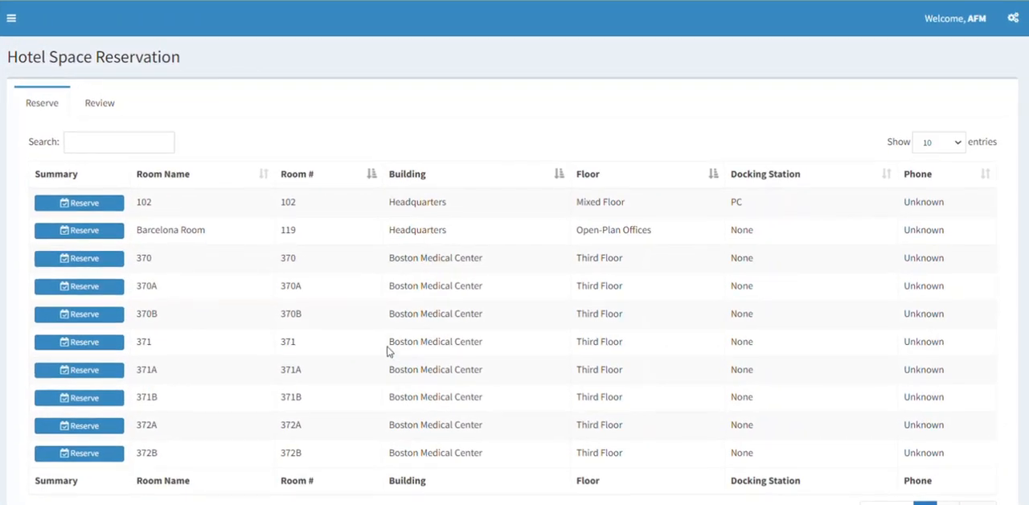
Filter the list of reservable rooms with the search text "boston third".
click(116, 145)
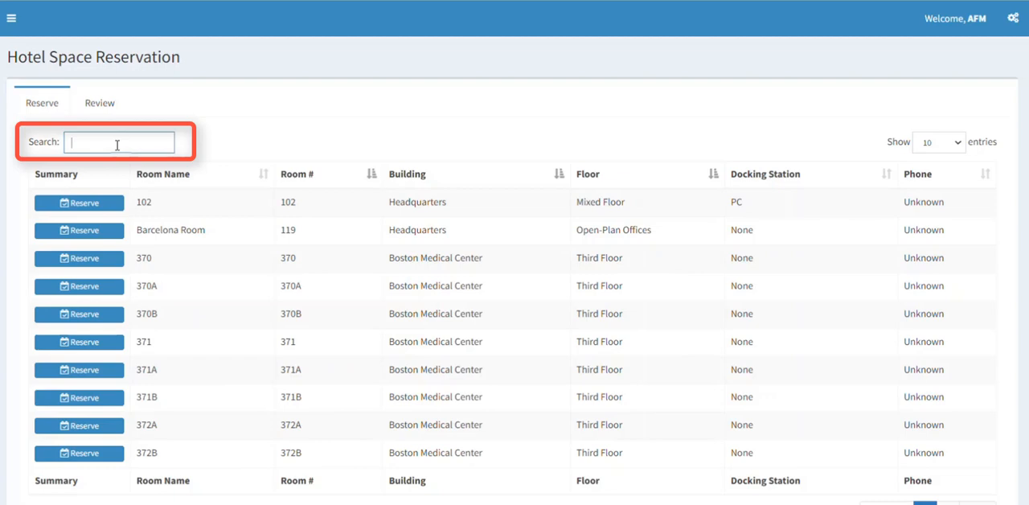
text(bost)
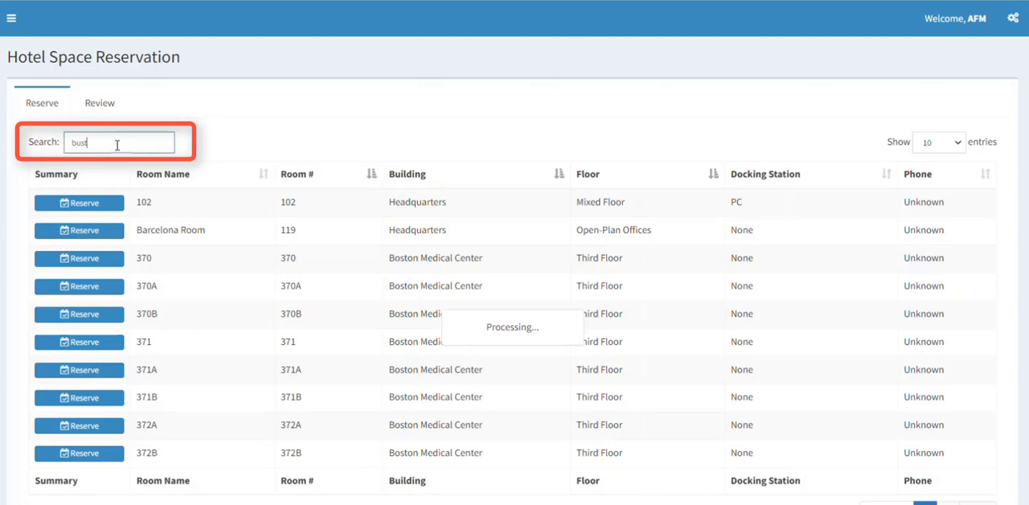
key(BackSpace)
key(BackSpace)
text(oston)
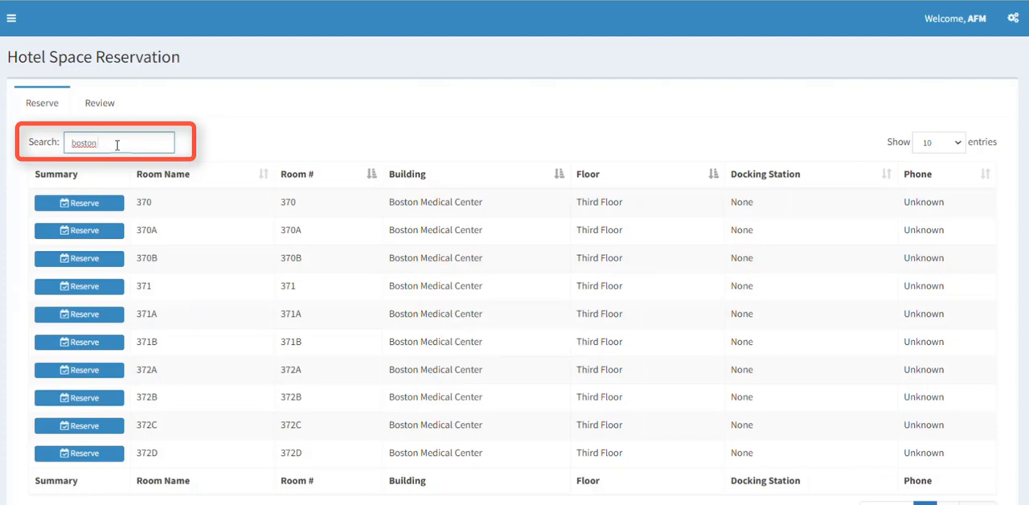
text(third)
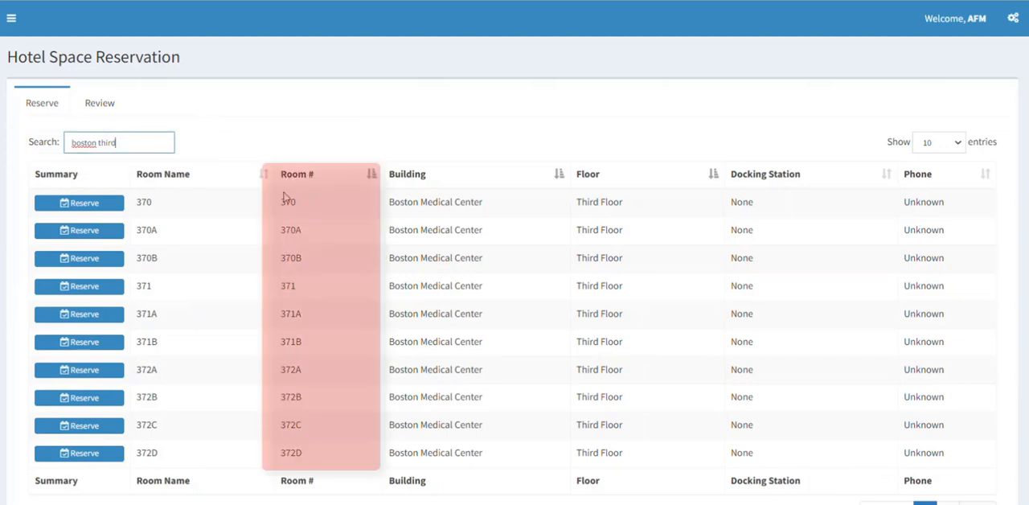
Reserve room 370 on the third floor of Boston Medical Center and submit the reservation.
click(71, 203)
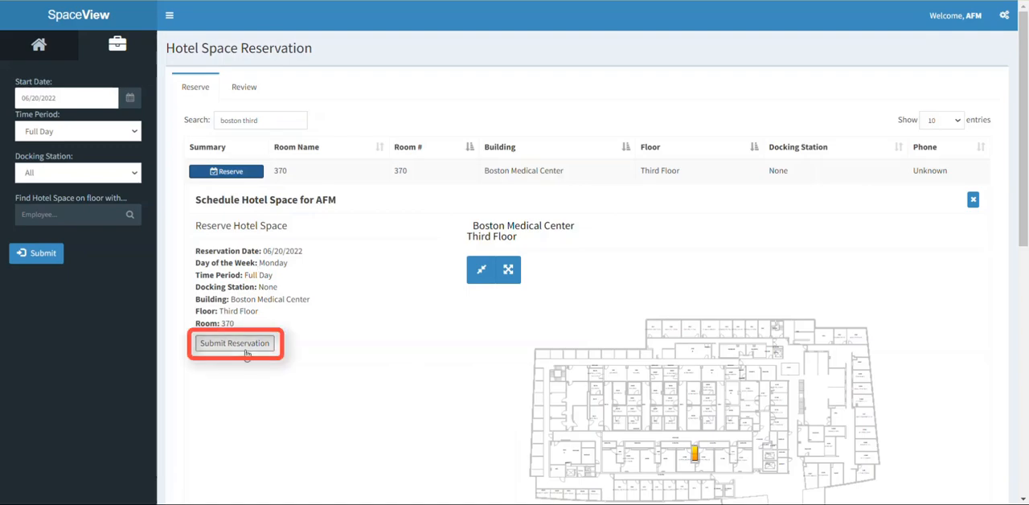
click(246, 353)
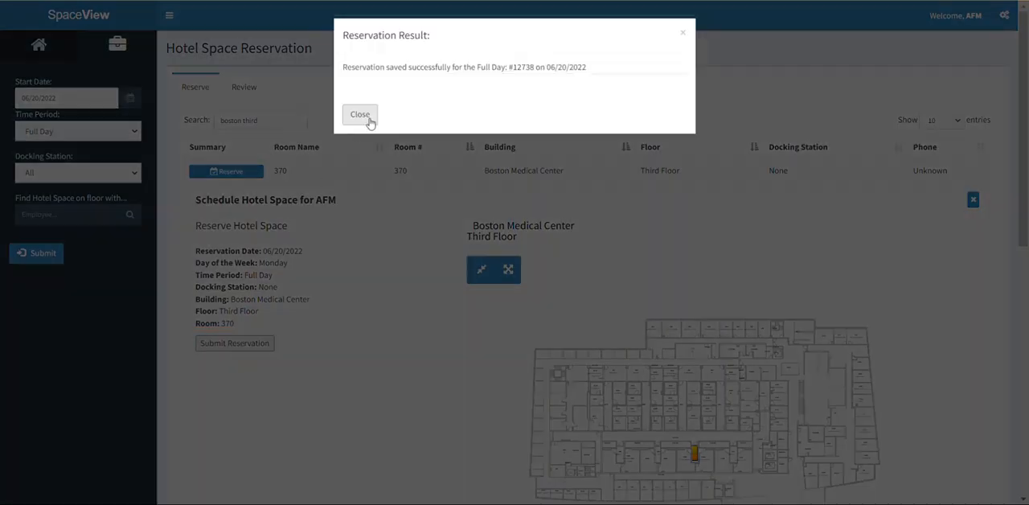
click(360, 114)
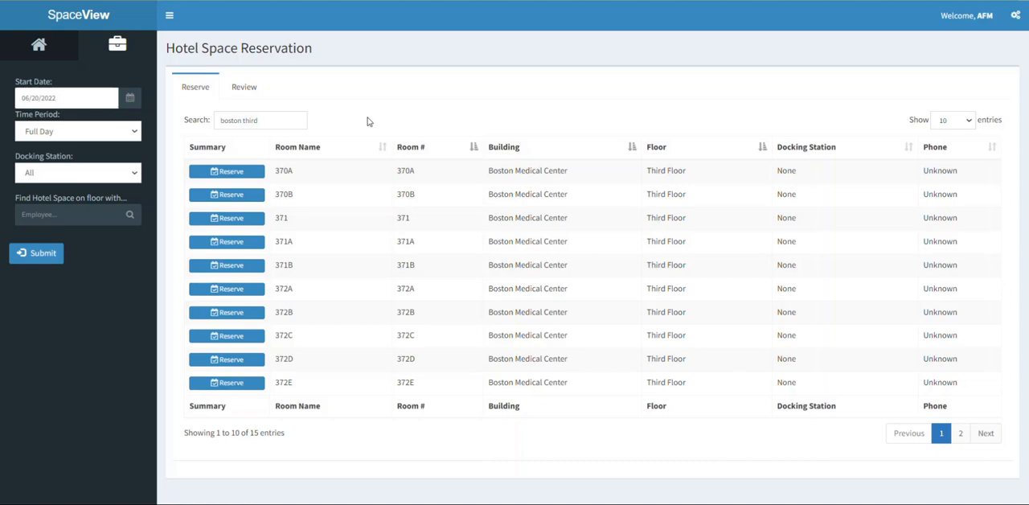
Review the room 370 reservation with its location on the floor plan, and request its cancellation.
click(247, 92)
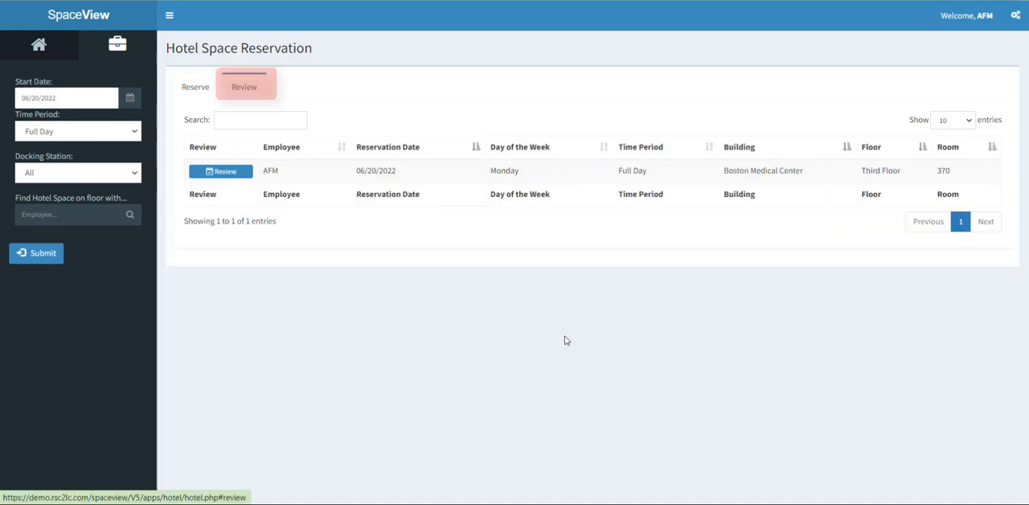
click(210, 171)
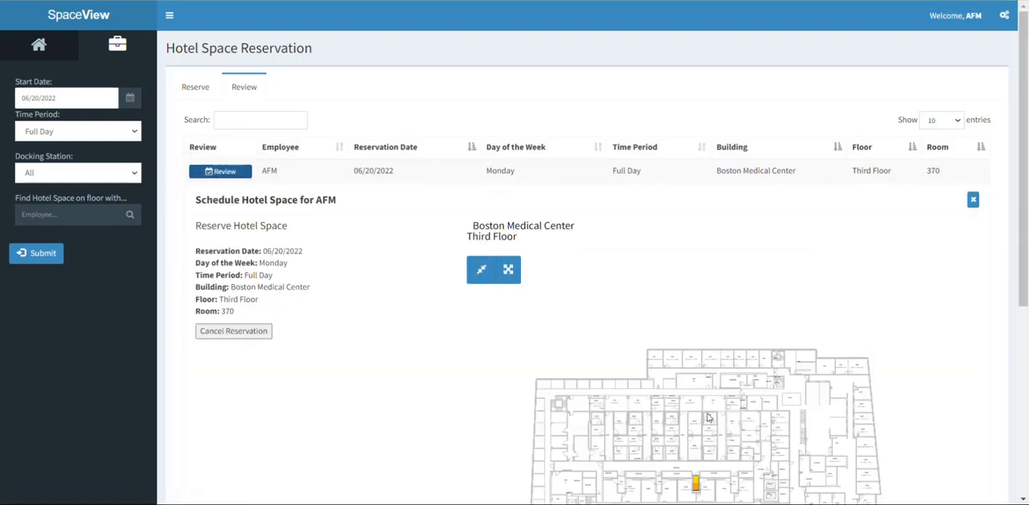
drag(705, 412, 717, 358)
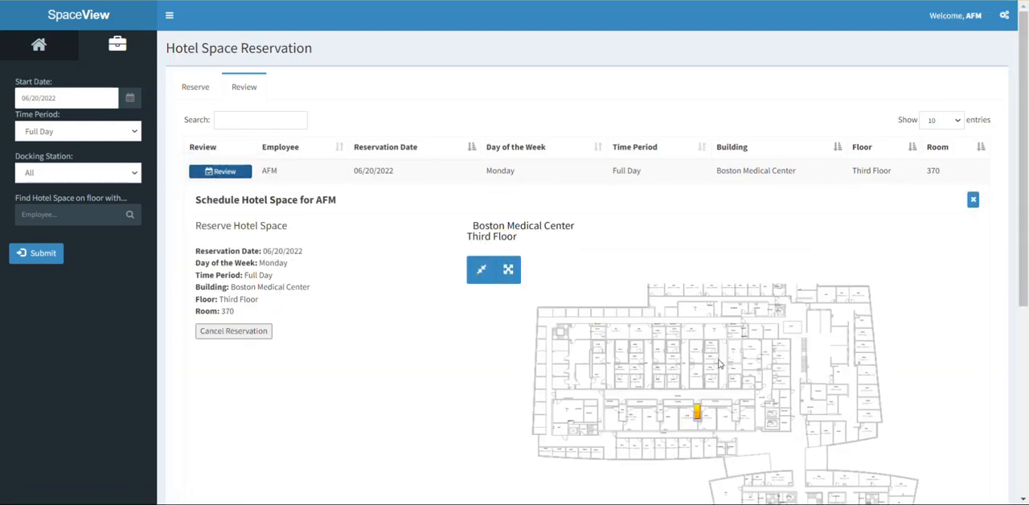
click(255, 334)
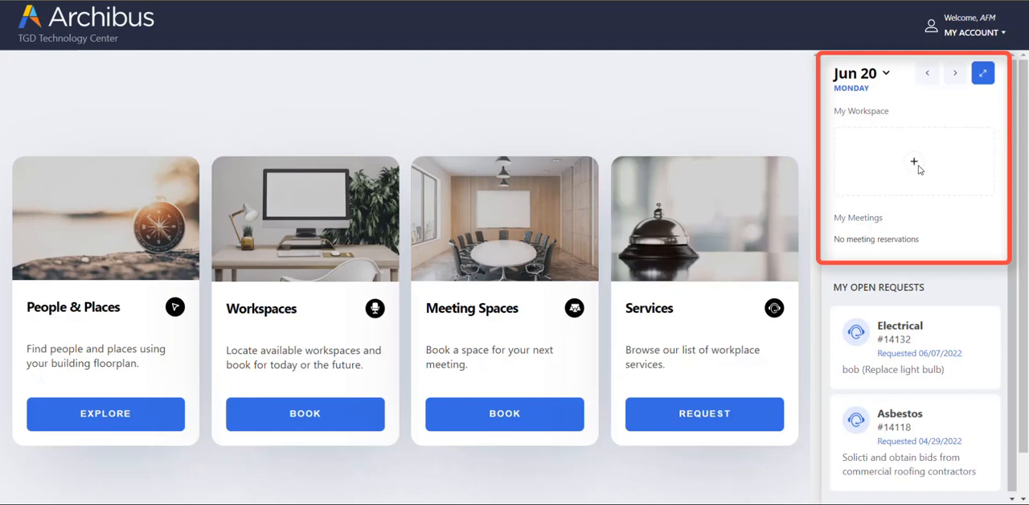
Switch to Archibus, start a workspace booking, and view the building choices and the list of available rooms on floor 02.
click(295, 416)
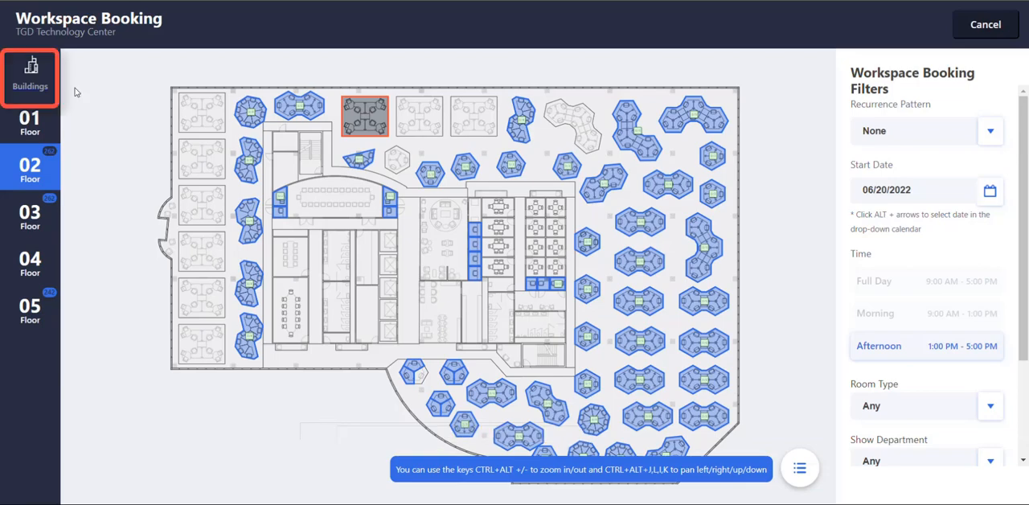
click(42, 81)
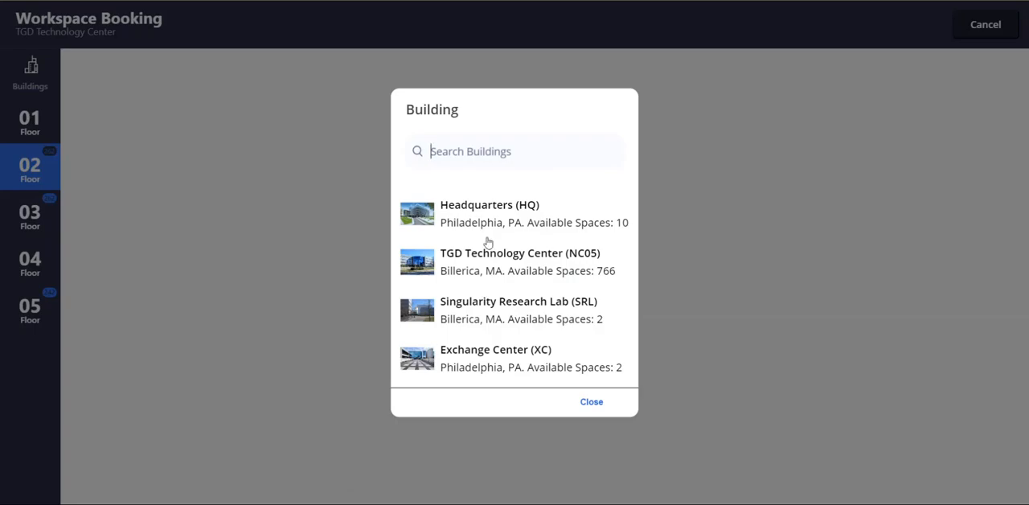
click(593, 405)
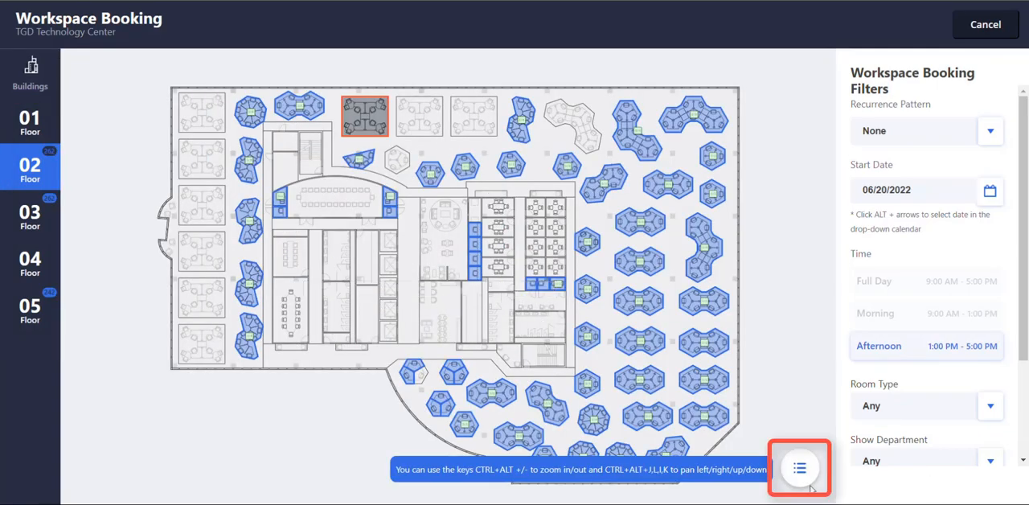
click(797, 468)
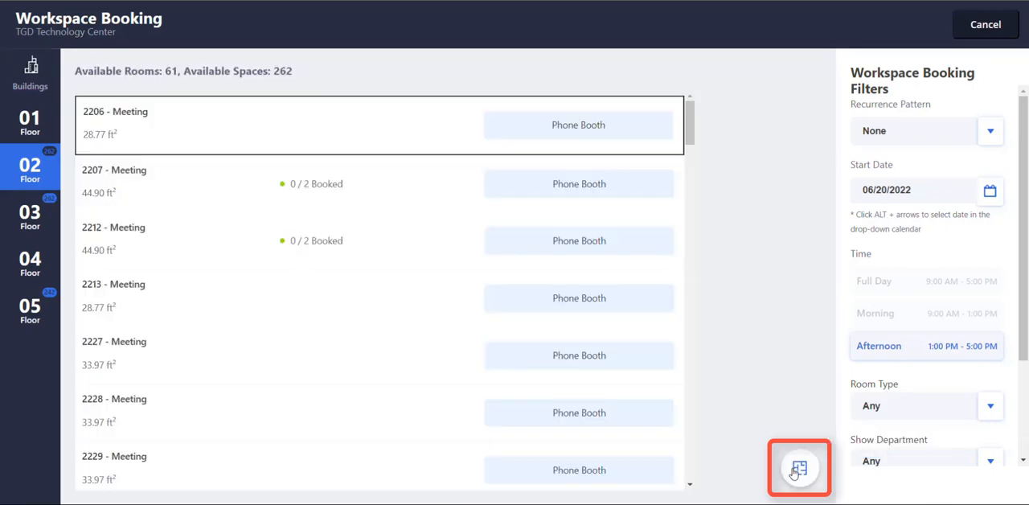
click(795, 471)
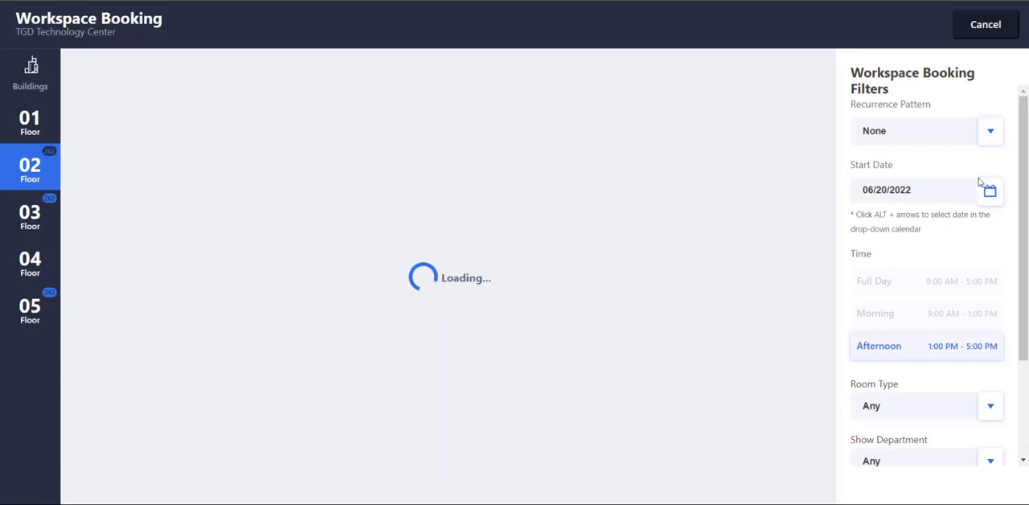
Set the booking recurrence to weekly and add Wednesday and Friday to the selected days.
click(990, 134)
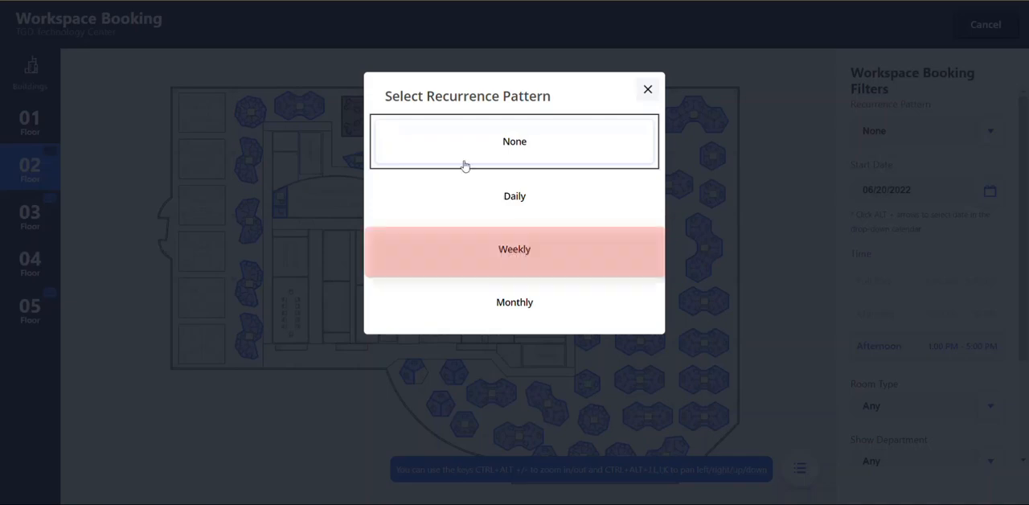
click(508, 251)
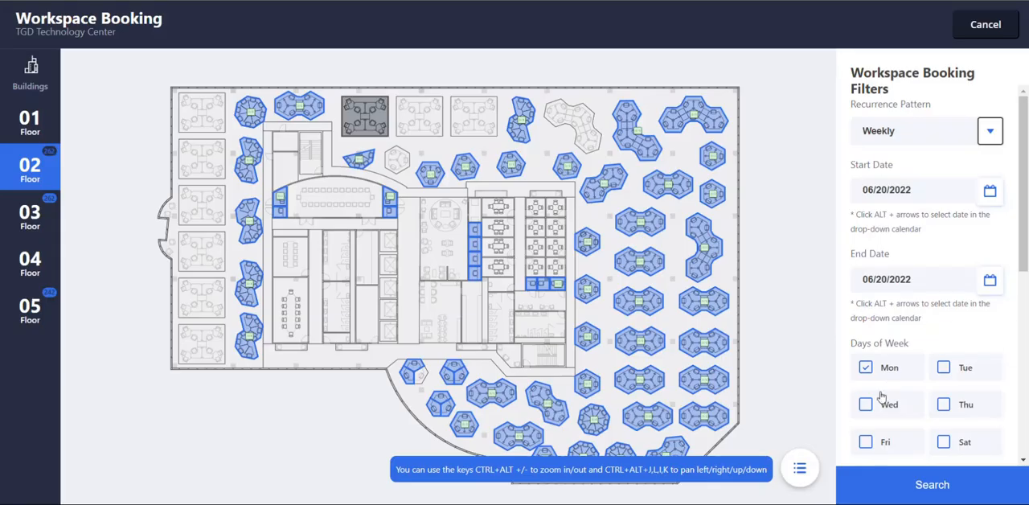
click(866, 404)
click(865, 441)
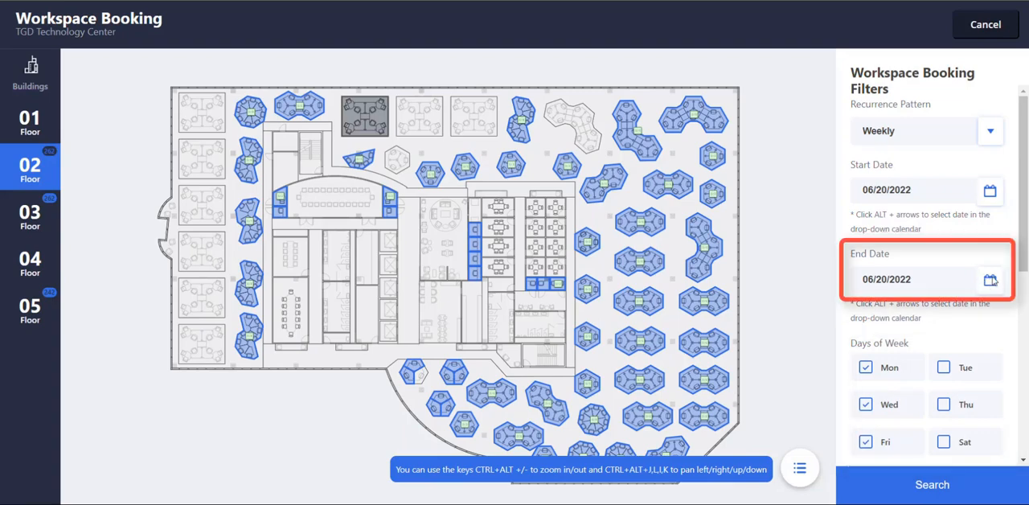
Set the end date of the weekly booking to 07/20/2022.
click(957, 276)
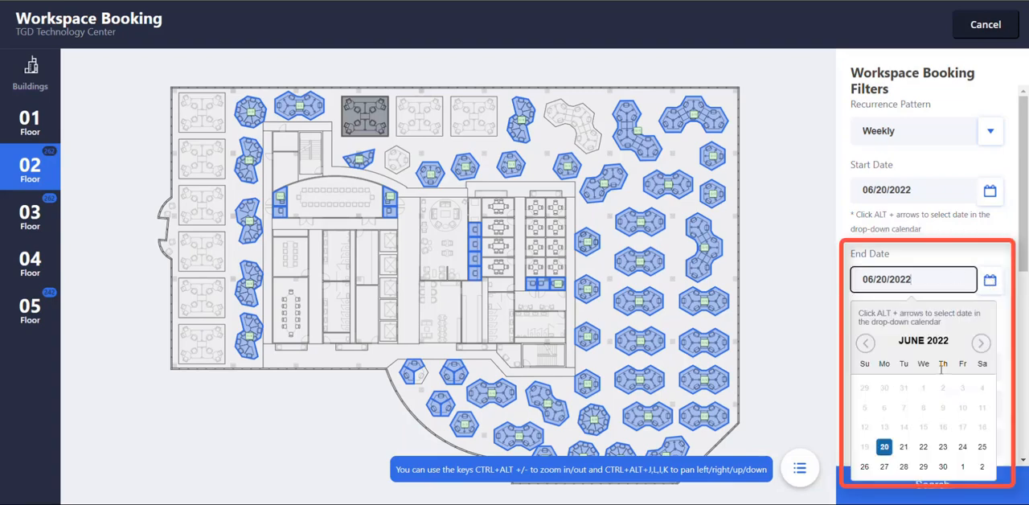
click(979, 346)
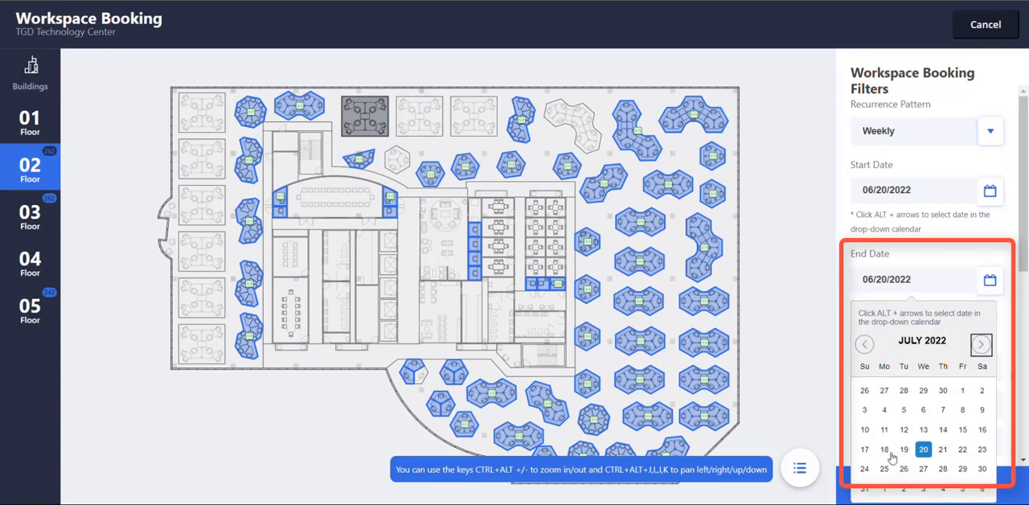
click(923, 449)
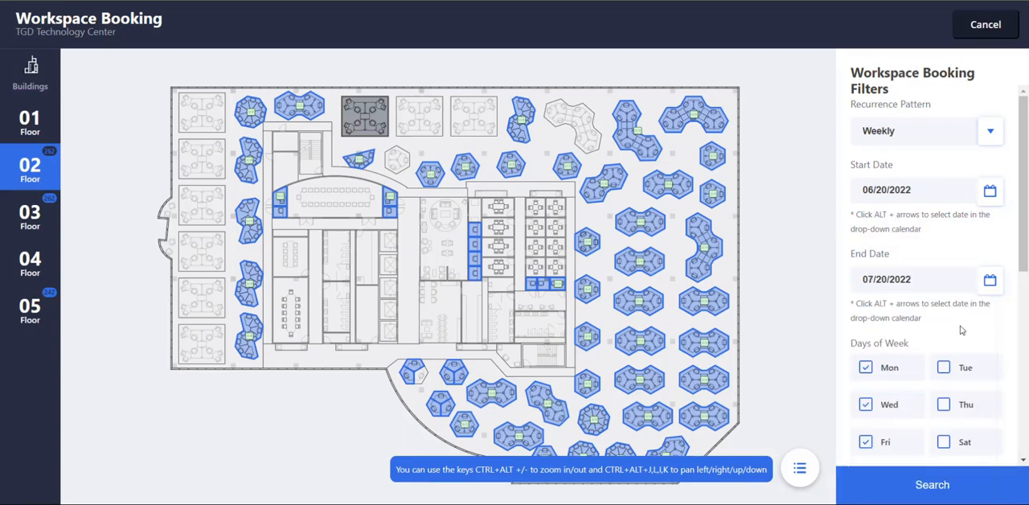
Check the room type options, keep Any, require the Window View amenity, and search for matching workspaces.
drag(1020, 257, 1025, 440)
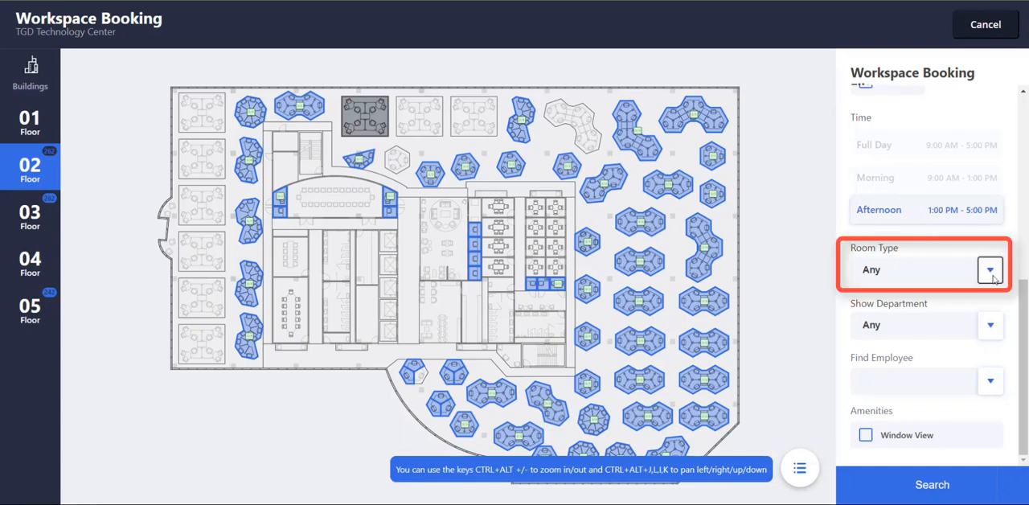
click(992, 273)
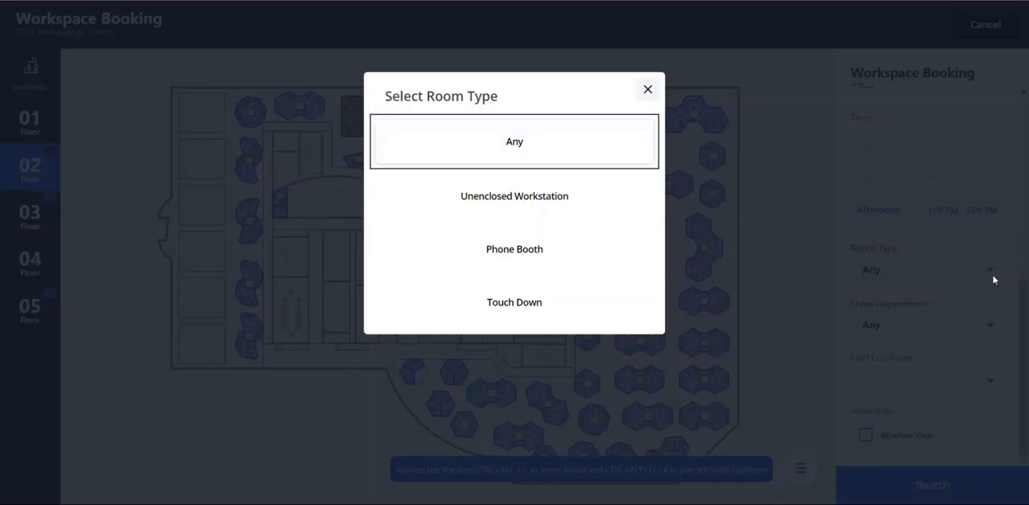
click(647, 91)
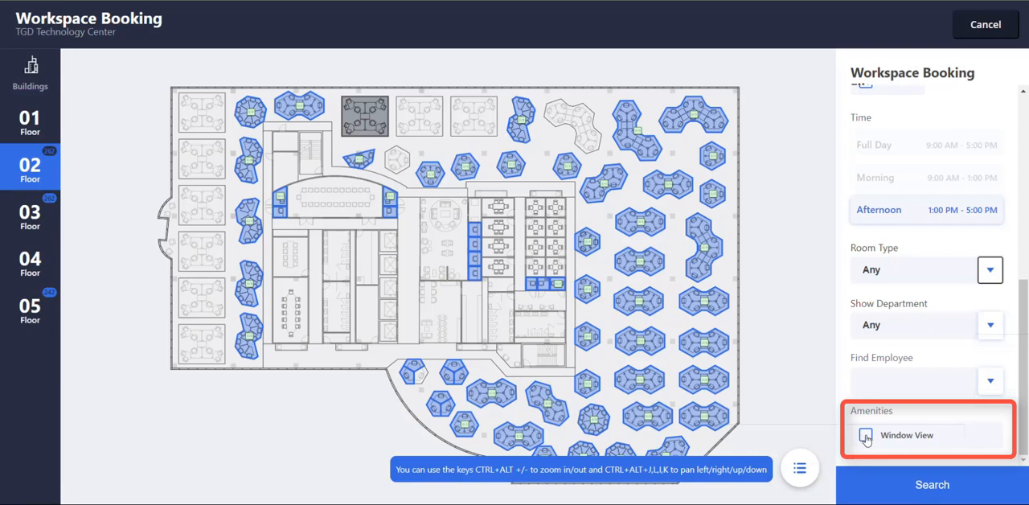
click(864, 436)
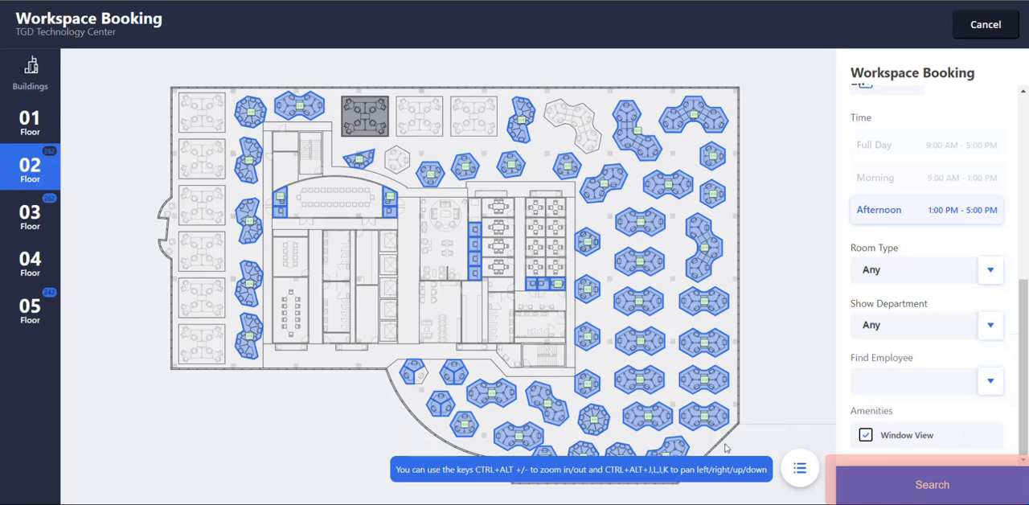
click(937, 493)
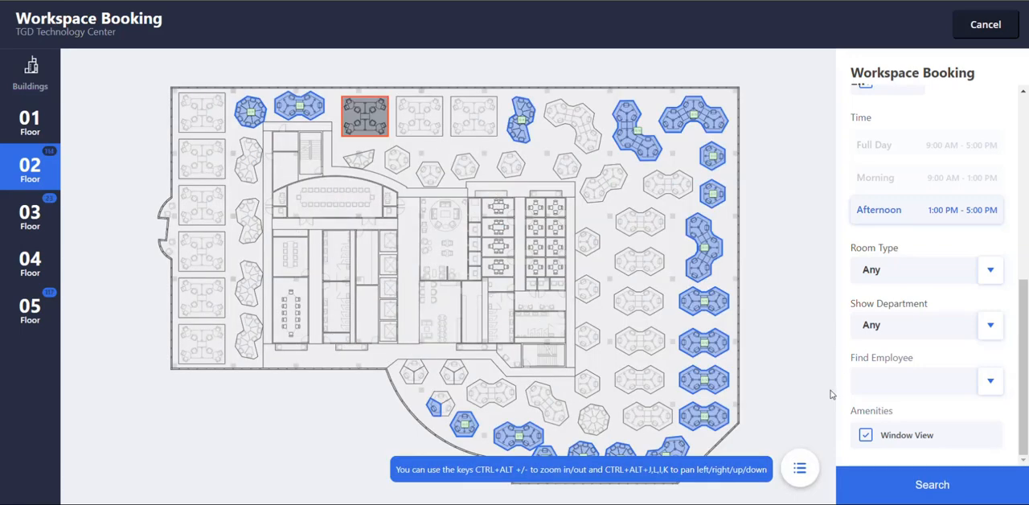
Start booking Open Workstation 2312 and replace the preselected Director of Engineering with the first listed Executive as occupant.
click(310, 110)
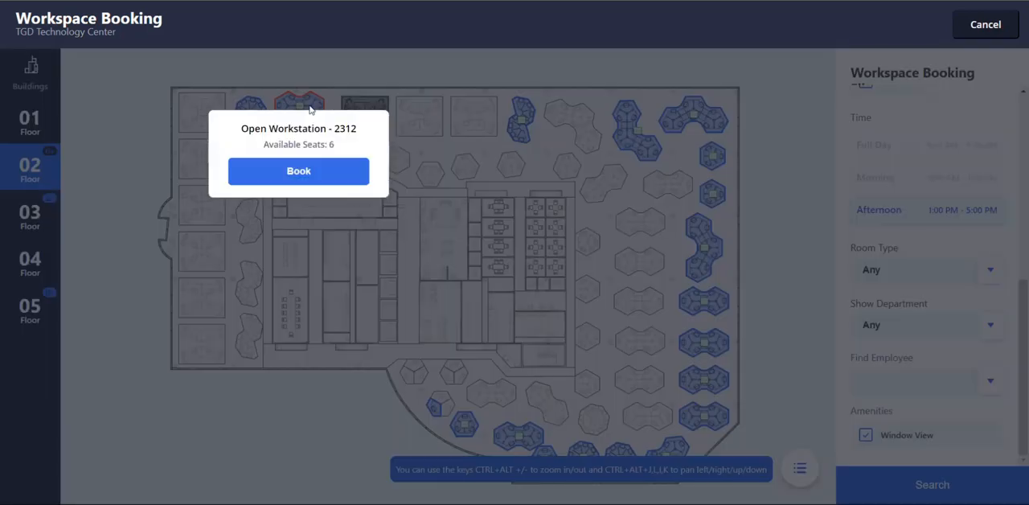
click(300, 182)
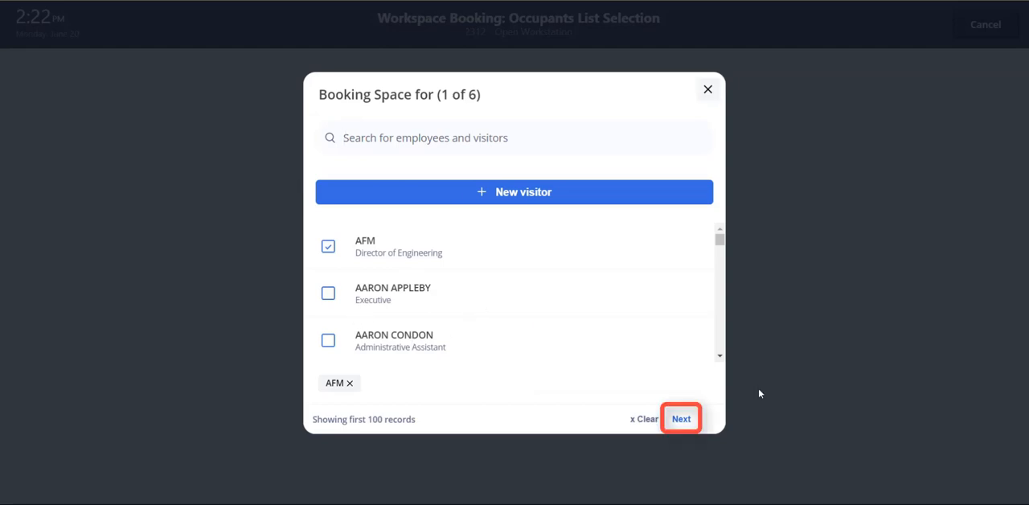
click(329, 247)
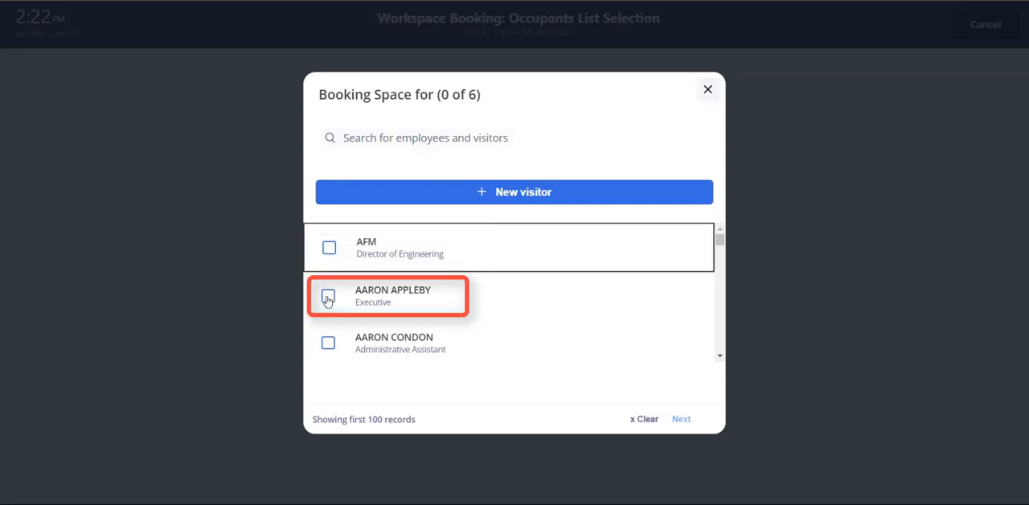
click(328, 298)
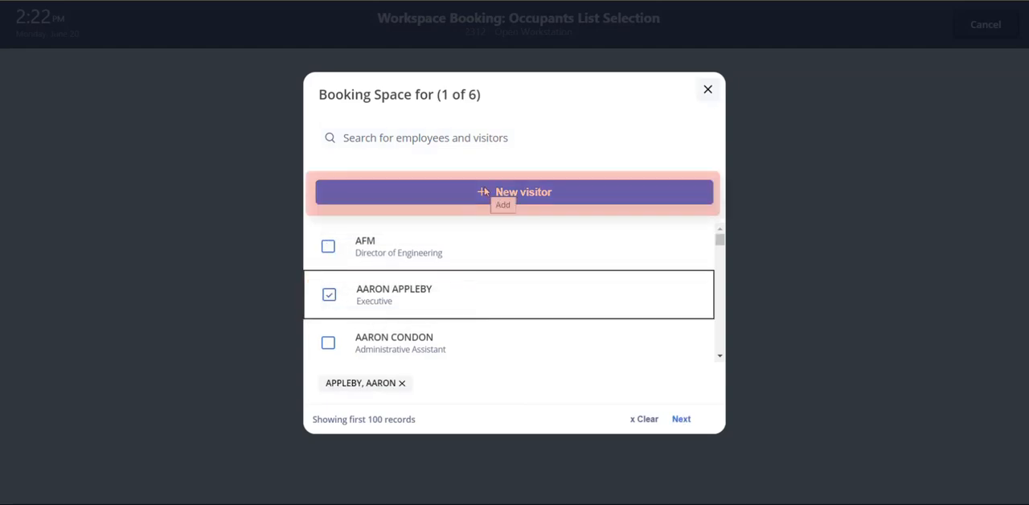
Proceed to the booking summary, book the workspace, and return to the main page.
click(681, 420)
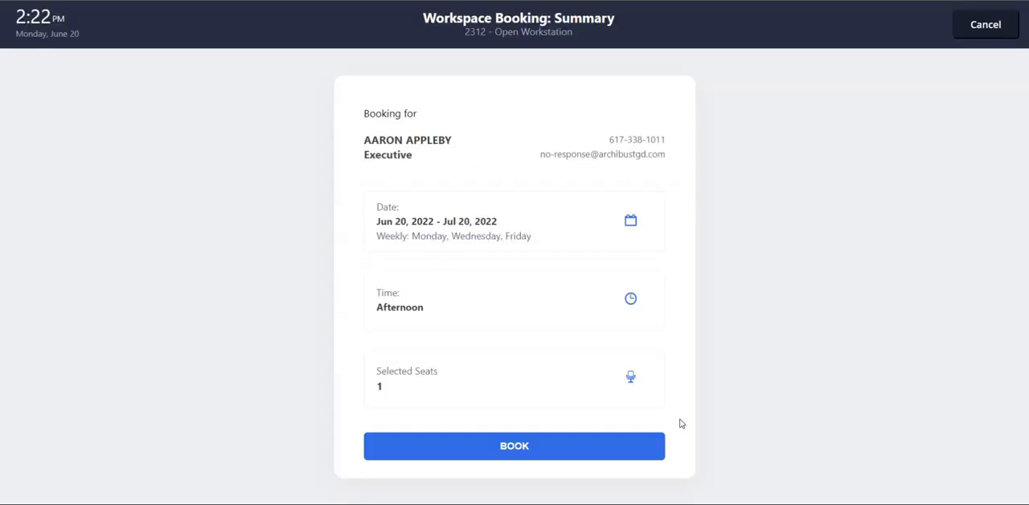
click(508, 447)
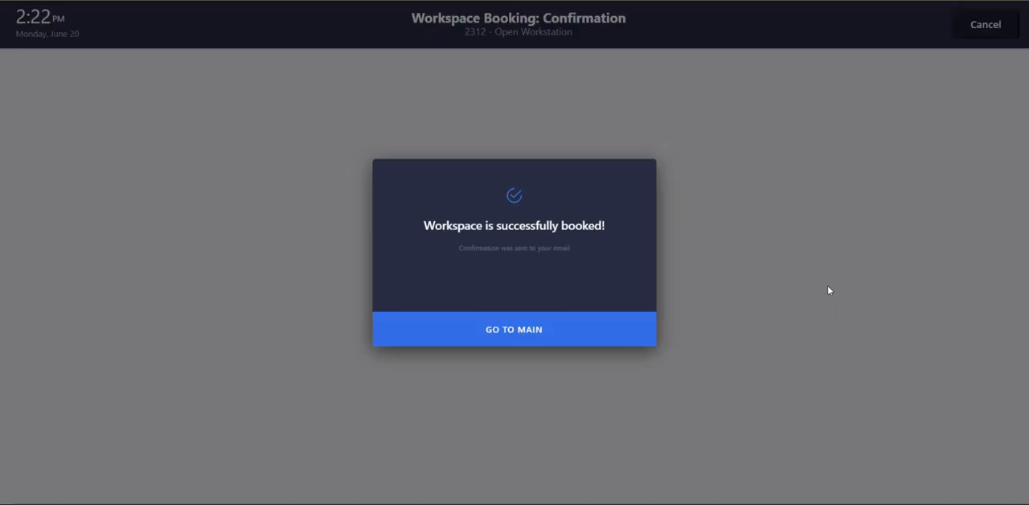
click(565, 352)
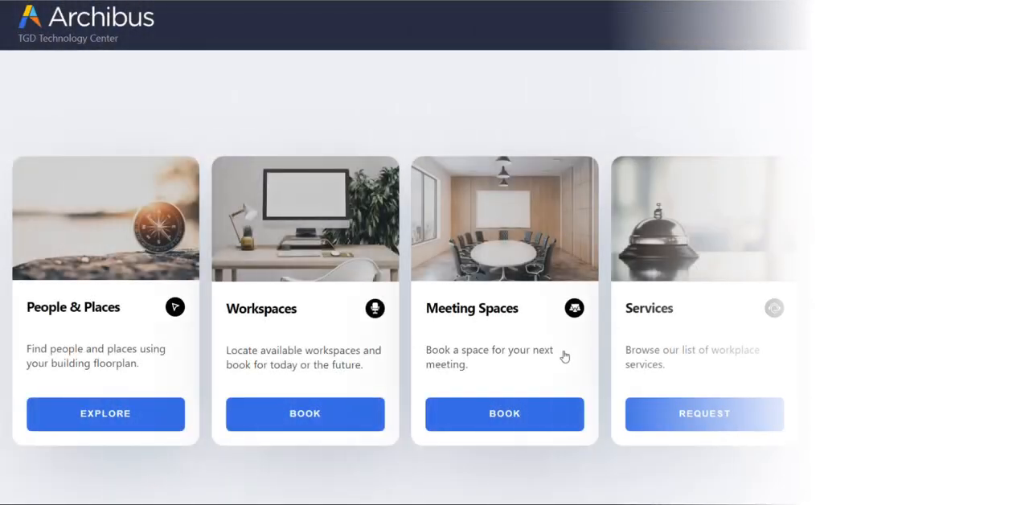